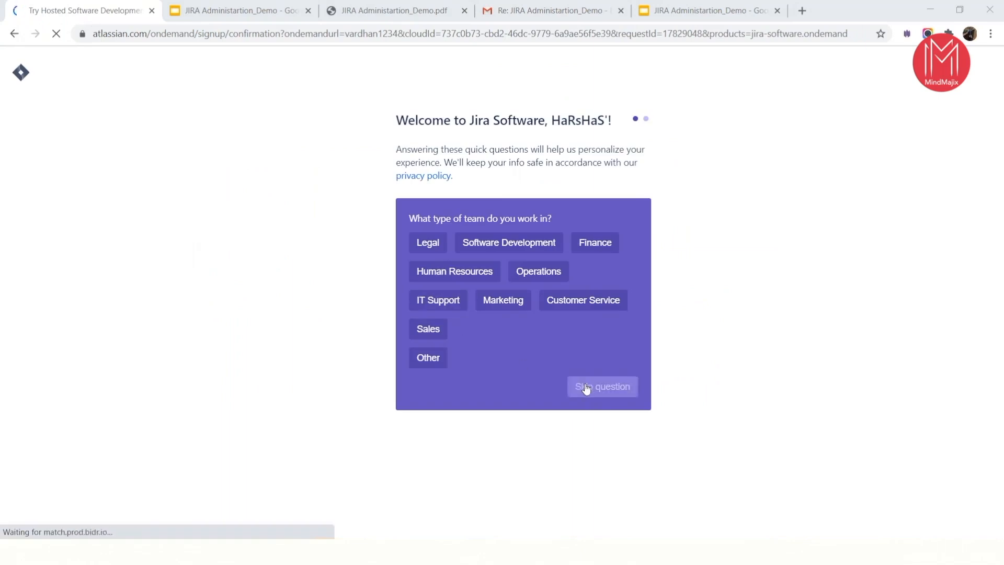
- Skip the Jira welcome questions and the team invitation without adding any teammates
{"action": "left_click", "coordinate": [586, 387]}
{"action": "left_click", "coordinate": [586, 388]}
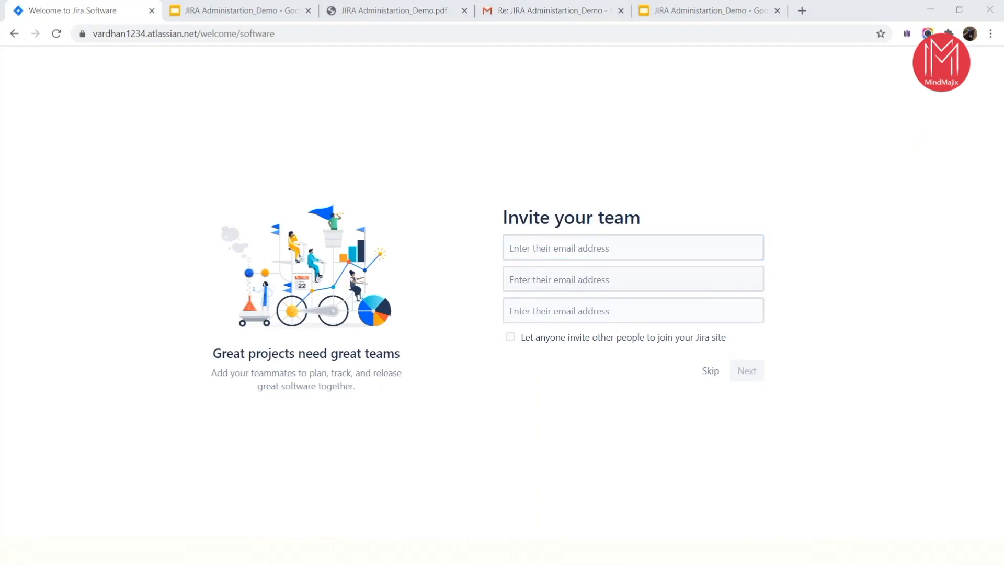
{"action": "left_click", "coordinate": [708, 372]}
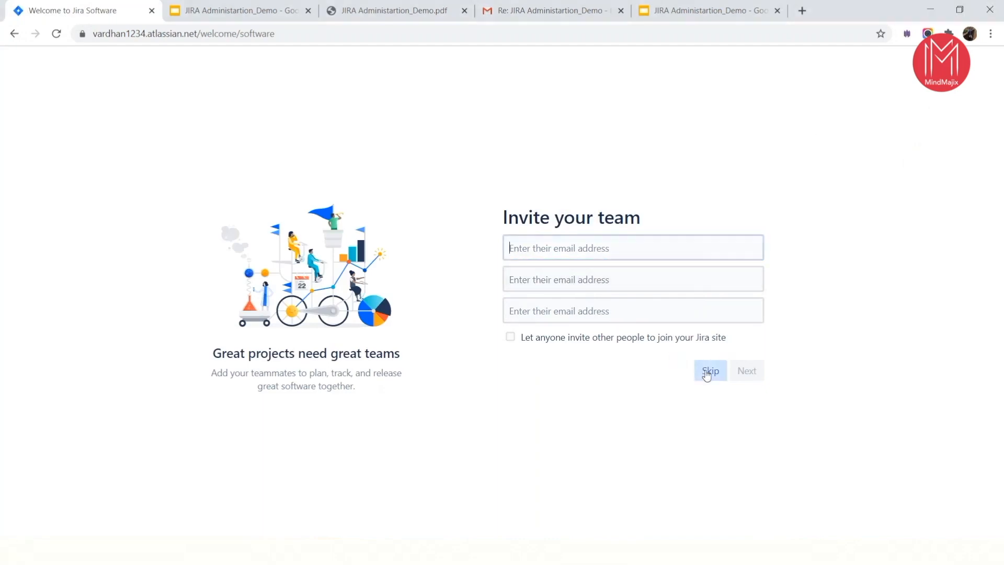
- Answer the setup questions with new to Jira, new to agile, features and a tight schedule, and skip past the page
{"action": "left_click", "coordinate": [544, 292]}
{"action": "left_click", "coordinate": [604, 311]}
{"action": "left_click", "coordinate": [652, 330]}
{"action": "left_click", "coordinate": [570, 353]}
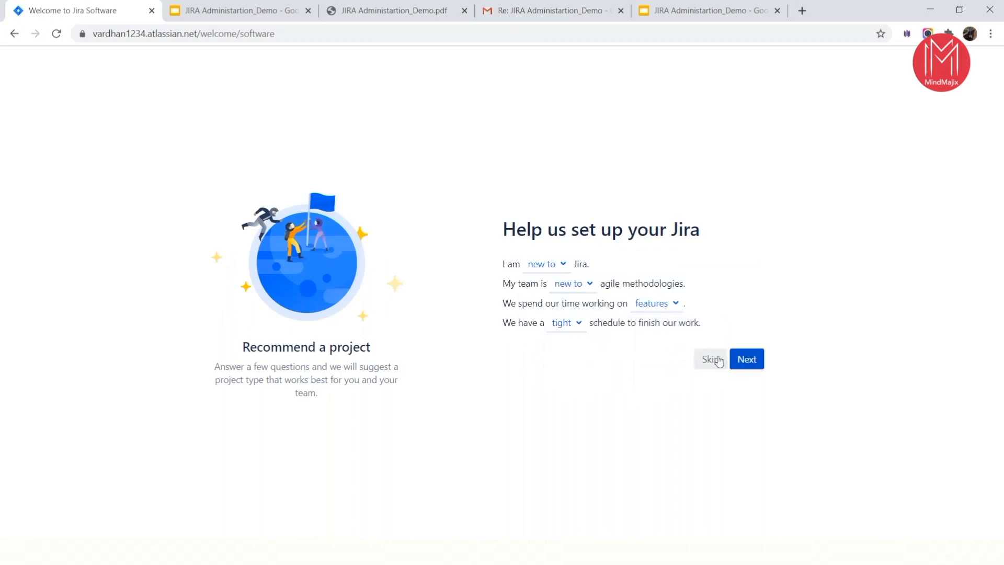
{"action": "left_click", "coordinate": [713, 358]}
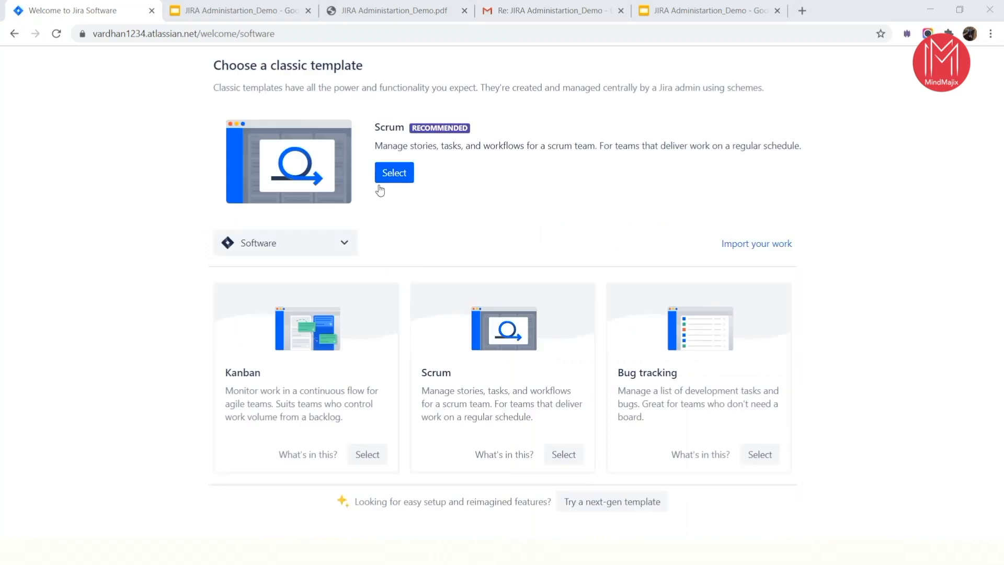
- Check the available template categories, keep Software, and choose the recommended classic Scrum template
{"action": "left_click", "coordinate": [327, 242]}
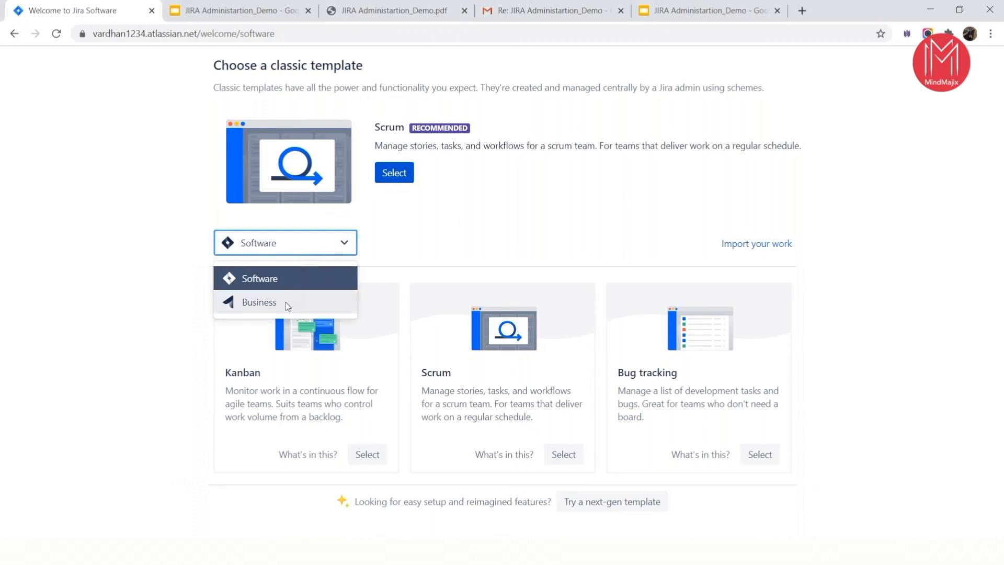
{"action": "left_click", "coordinate": [412, 231]}
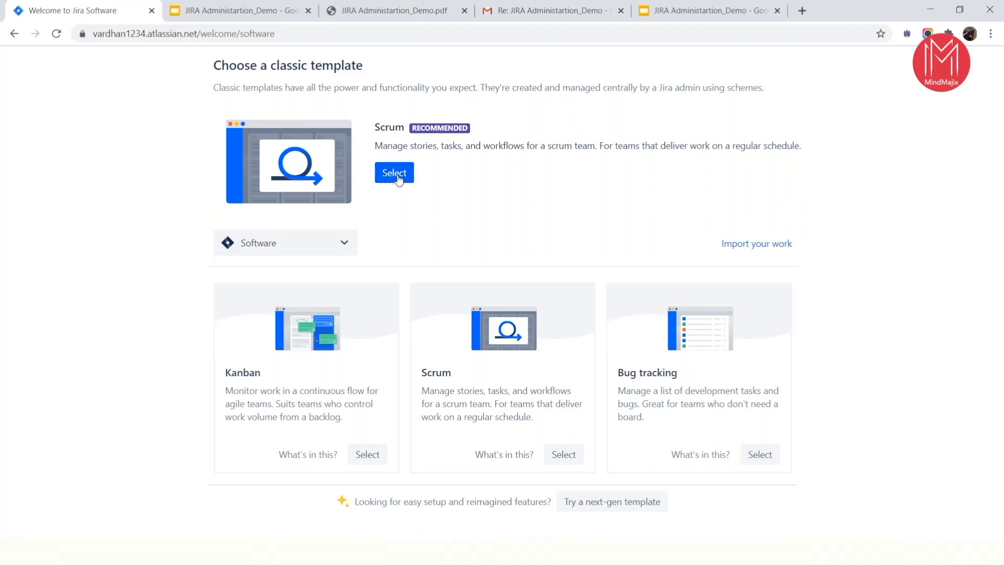
{"action": "left_click", "coordinate": [396, 173]}
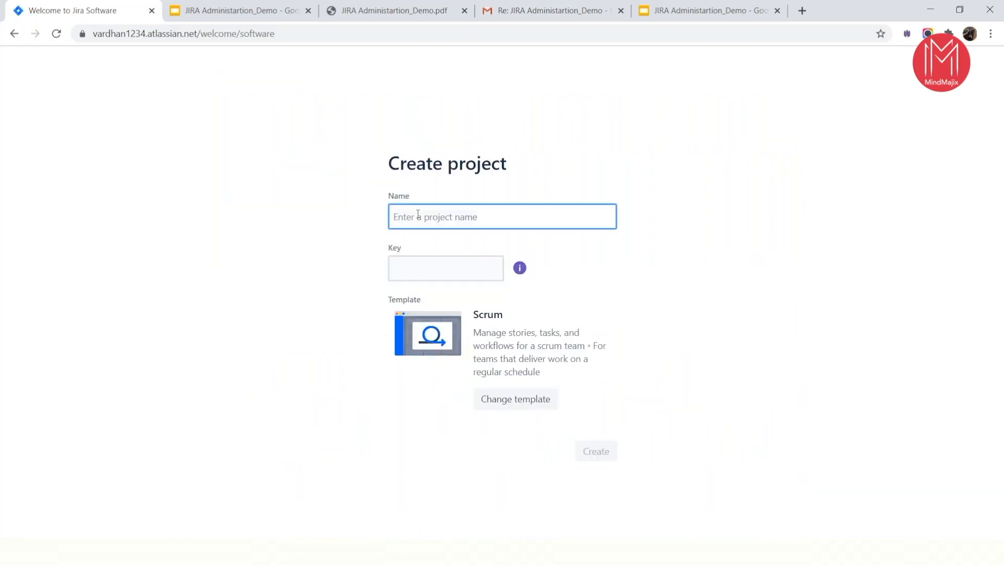
- Create the Scrum project with the name Sample Project and key SP, and dismiss the Quickstart guide
{"action": "type", "text": "Sample Project"}
{"action": "key", "text": "Tab"}
{"action": "left_click", "coordinate": [585, 272]}
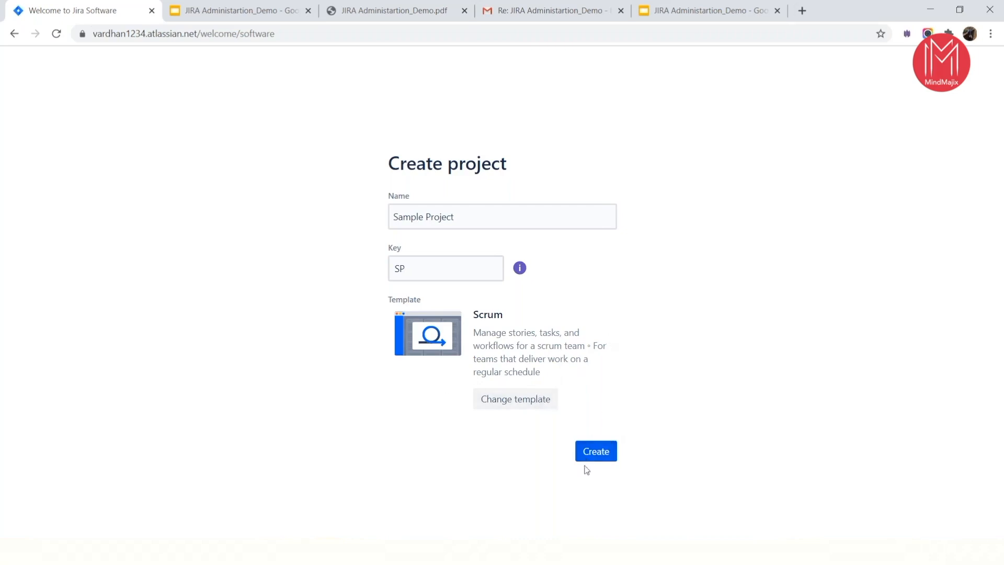
{"action": "left_click", "coordinate": [596, 453]}
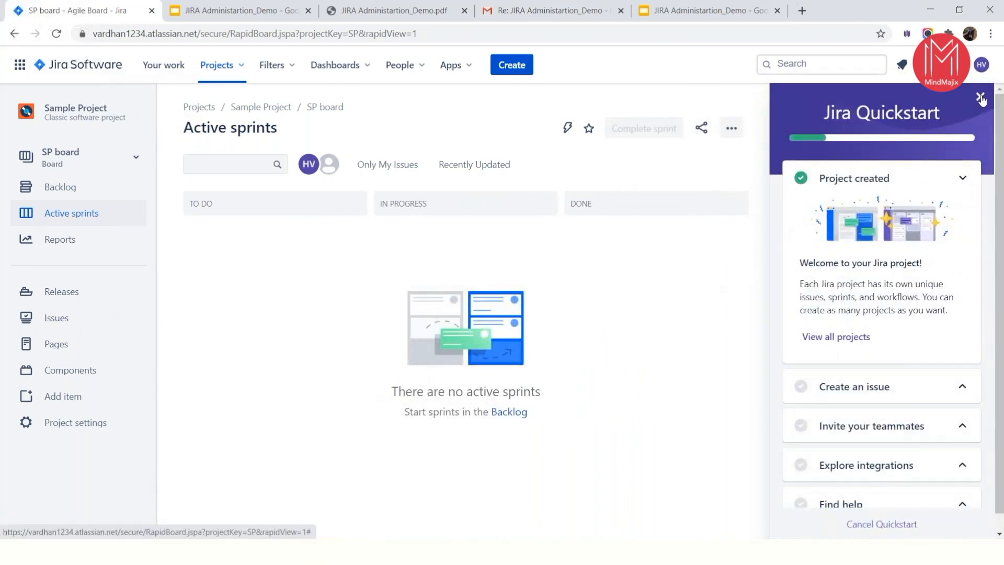
{"action": "left_click", "coordinate": [991, 96]}
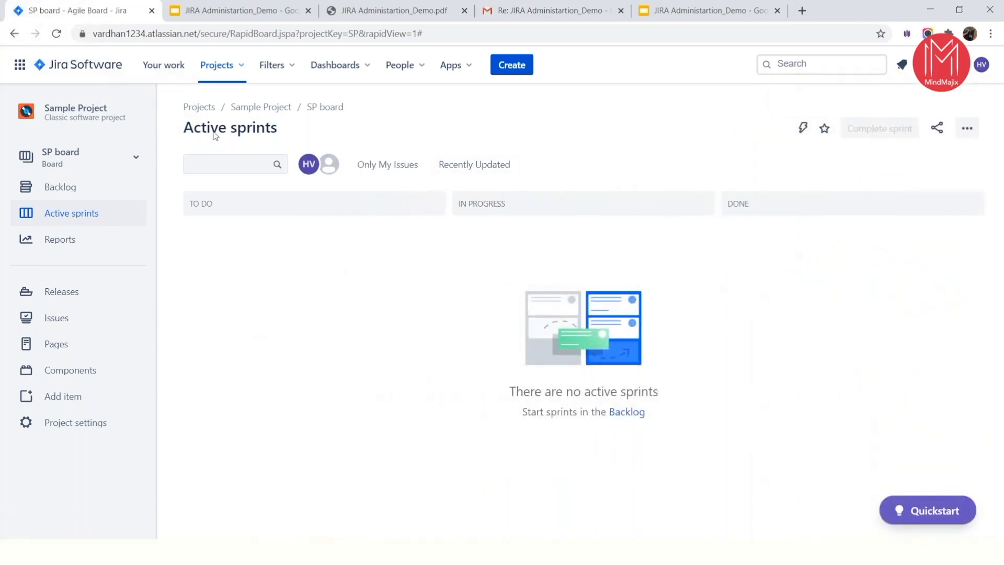
- Look through the options offered for projects, filters, dashboards and people
{"action": "left_click", "coordinate": [218, 65]}
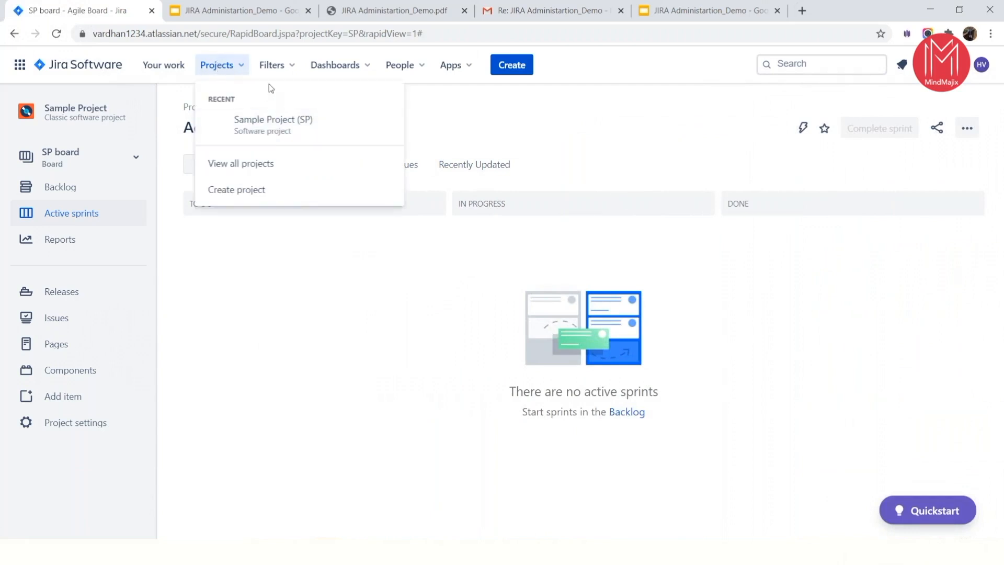
{"action": "left_click", "coordinate": [272, 65]}
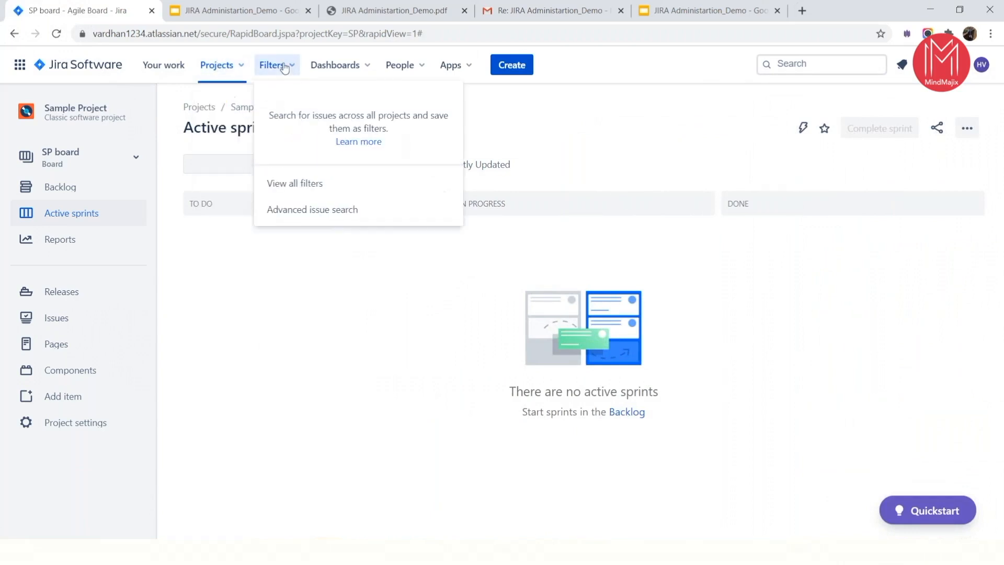
{"action": "left_click", "coordinate": [333, 72]}
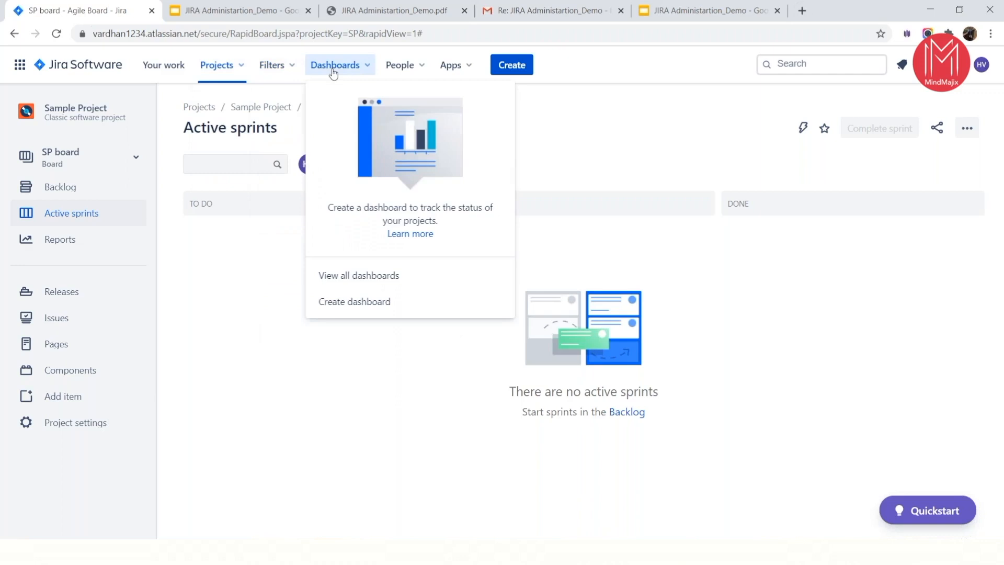
{"action": "left_click", "coordinate": [394, 70]}
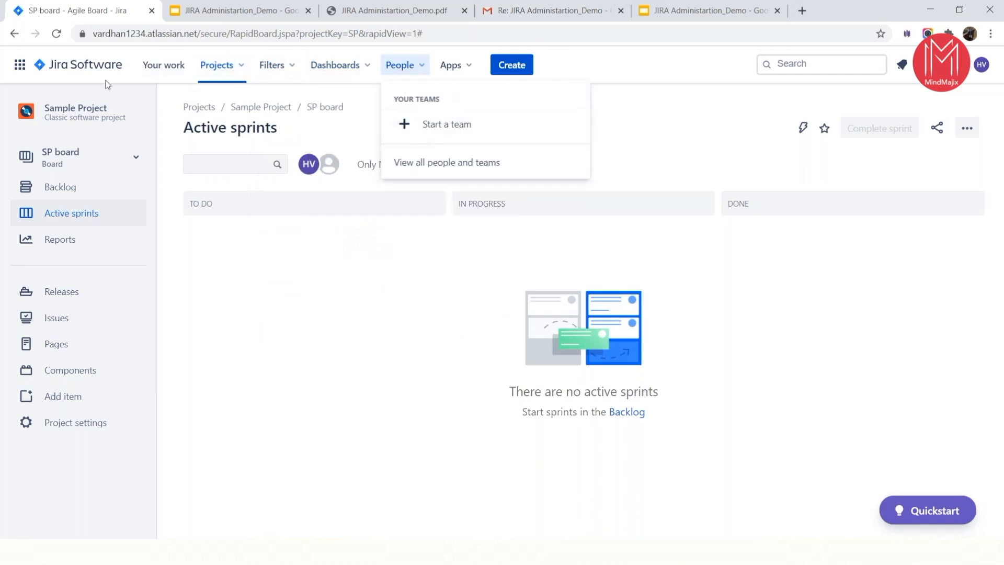
- View the Releases and Issues pages of Sample Project and return to Releases
{"action": "left_click", "coordinate": [82, 293]}
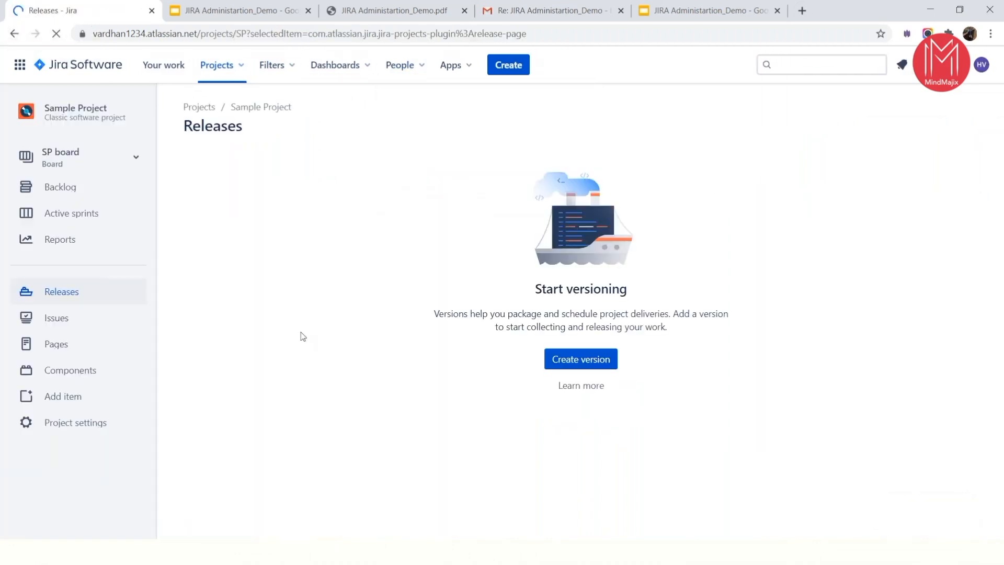
{"action": "left_click", "coordinate": [59, 319]}
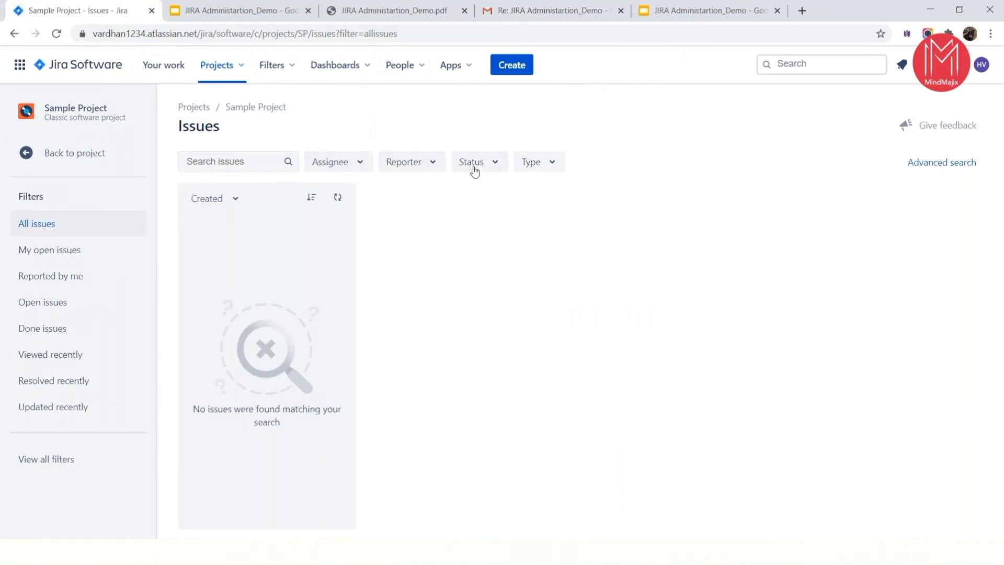
{"action": "left_click", "coordinate": [14, 34]}
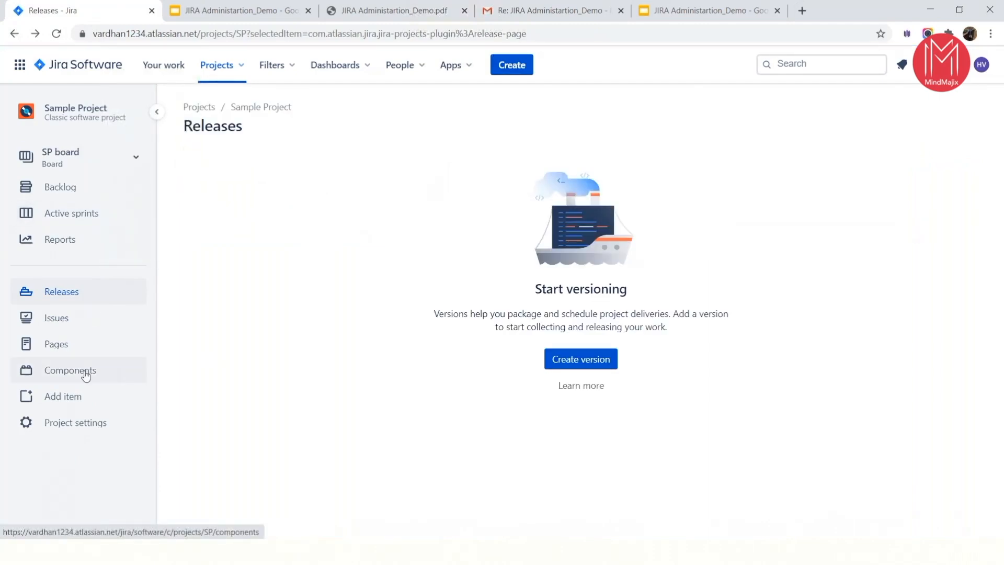
- Examine the project's full list of reports, covering Agile, Issue analysis, Forecast & management and Other, and return to the project navigation
{"action": "left_click", "coordinate": [86, 238]}
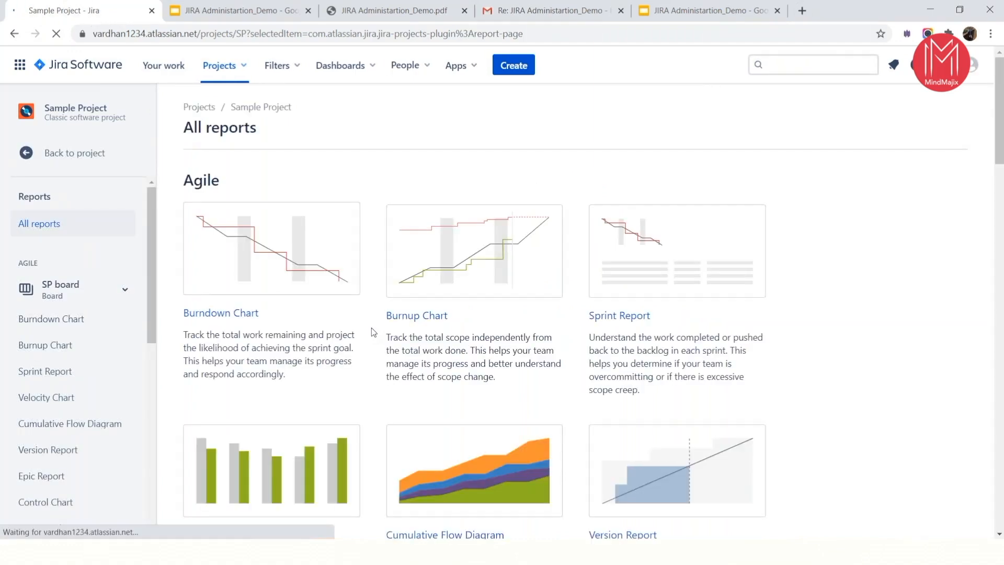
{"action": "scroll", "coordinate": [374, 331], "scroll_direction": "down", "scroll_amount": 10}
{"action": "scroll", "coordinate": [373, 331], "scroll_direction": "down", "scroll_amount": 15}
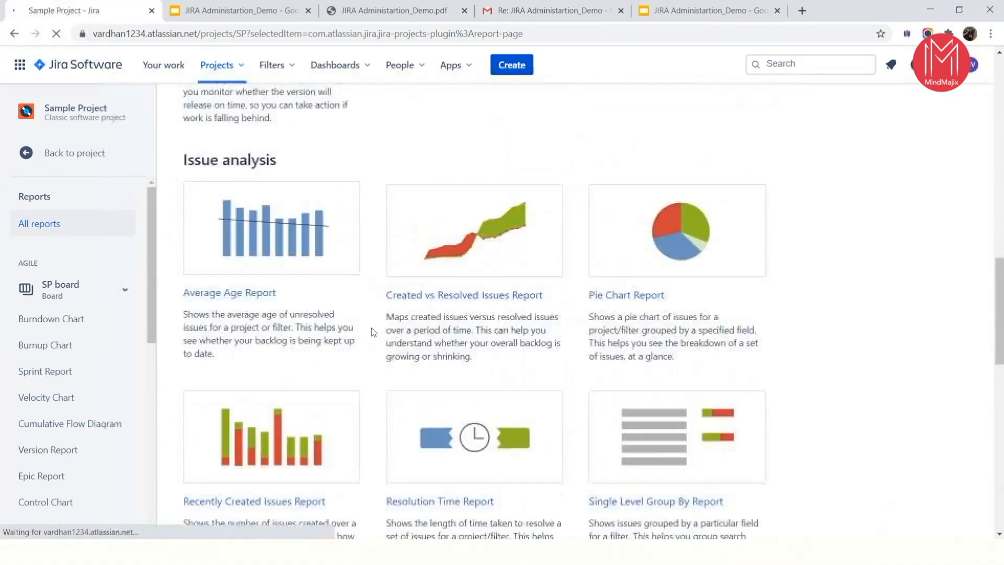
{"action": "scroll", "coordinate": [218, 317], "scroll_direction": "up", "scroll_amount": 20}
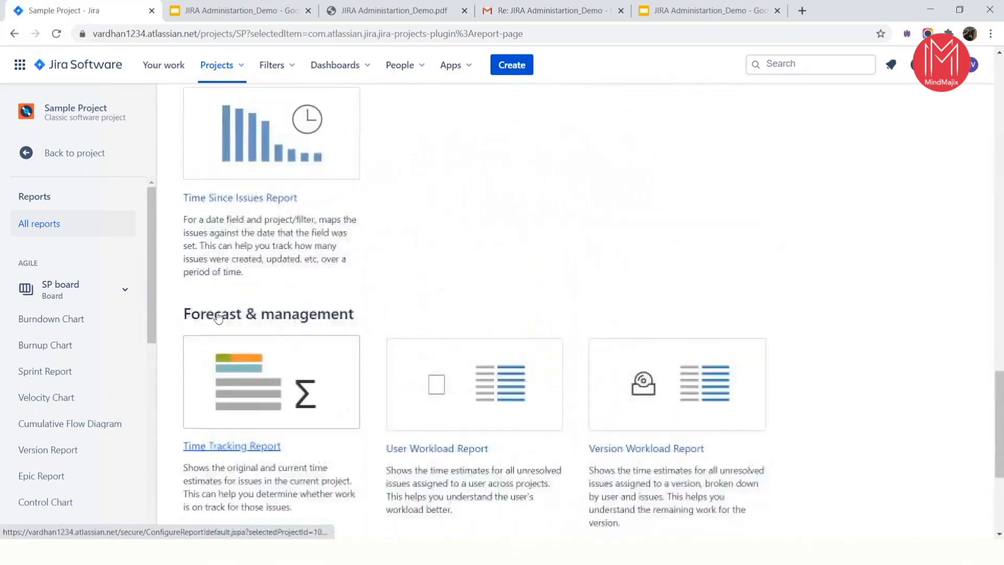
{"action": "scroll", "coordinate": [278, 317], "scroll_direction": "up", "scroll_amount": 2}
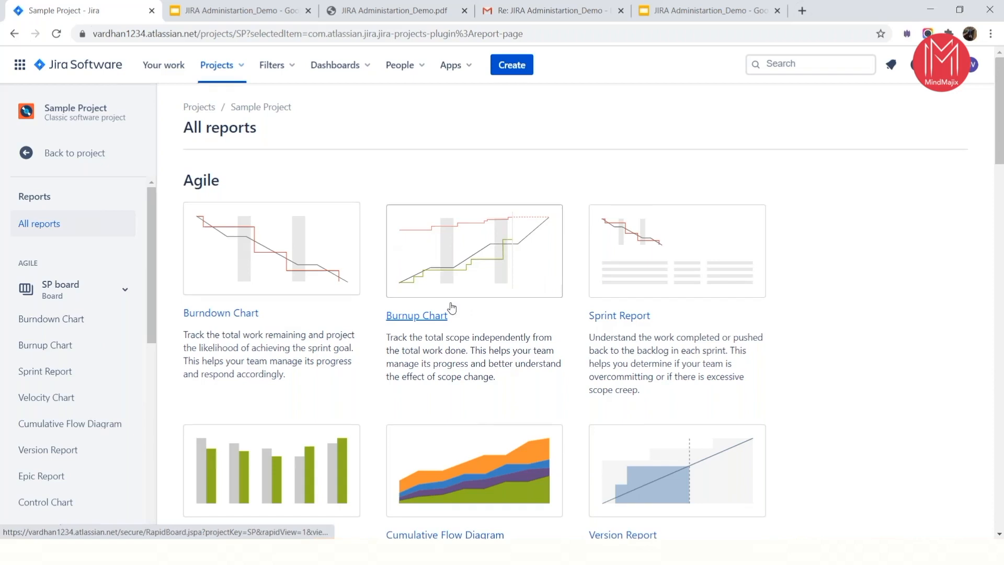
{"action": "scroll", "coordinate": [450, 310], "scroll_direction": "down", "scroll_amount": 1}
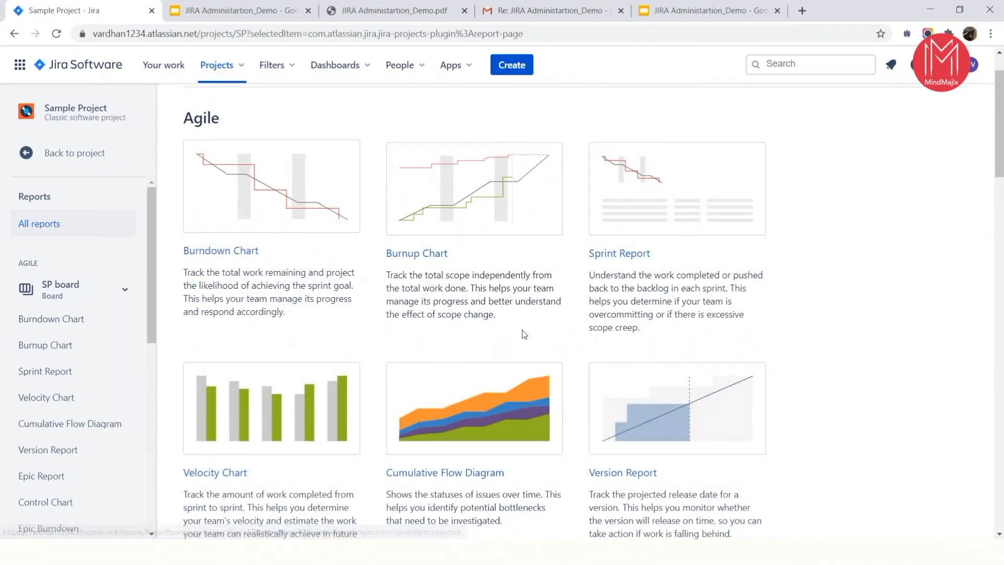
{"action": "scroll", "coordinate": [522, 334], "scroll_direction": "down", "scroll_amount": 3}
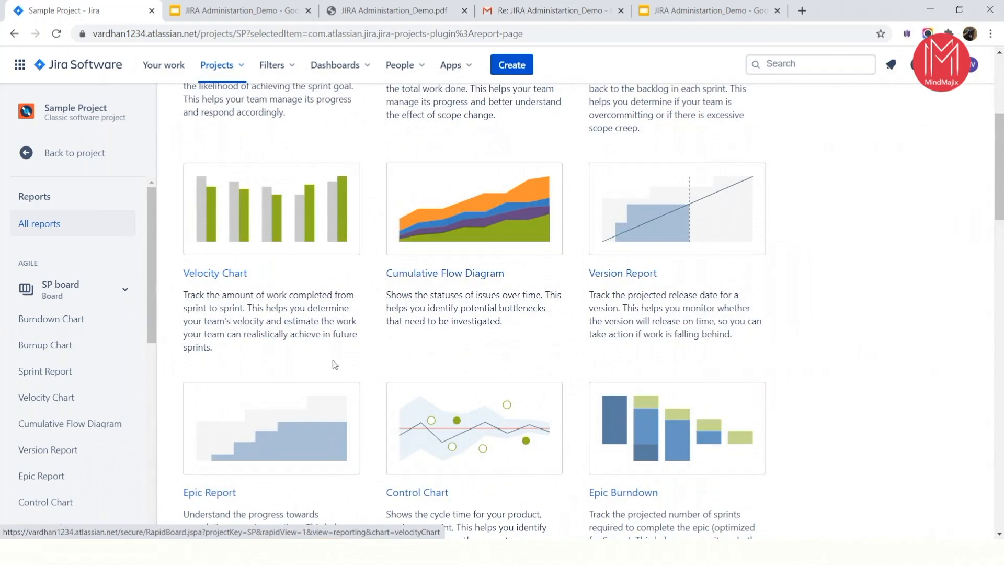
{"action": "scroll", "coordinate": [283, 281], "scroll_direction": "down", "scroll_amount": 5}
{"action": "scroll", "coordinate": [368, 352], "scroll_direction": "down", "scroll_amount": 6}
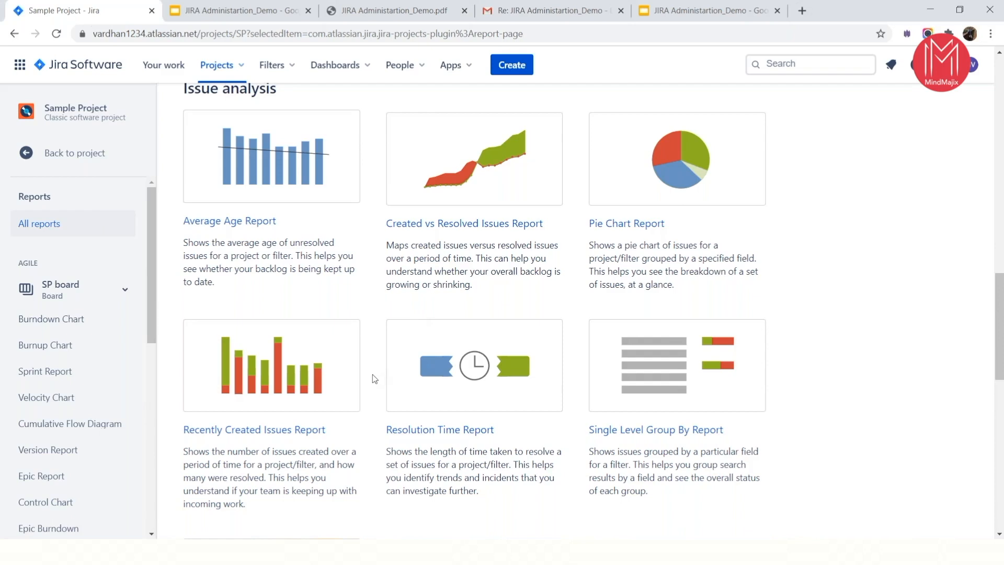
{"action": "scroll", "coordinate": [374, 378], "scroll_direction": "down", "scroll_amount": 10}
{"action": "scroll", "coordinate": [374, 378], "scroll_direction": "down", "scroll_amount": 2}
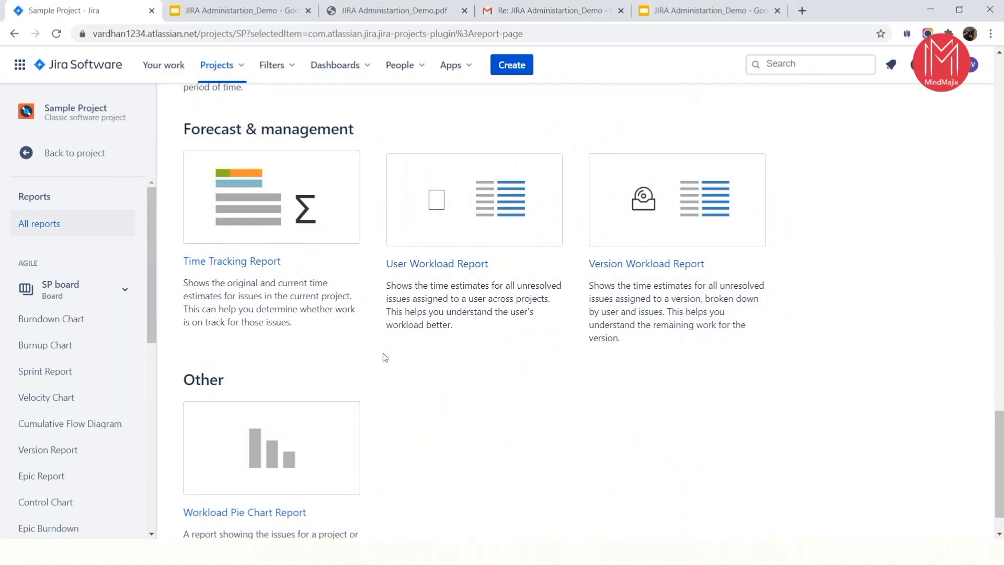
{"action": "scroll", "coordinate": [385, 357], "scroll_direction": "down", "scroll_amount": 1}
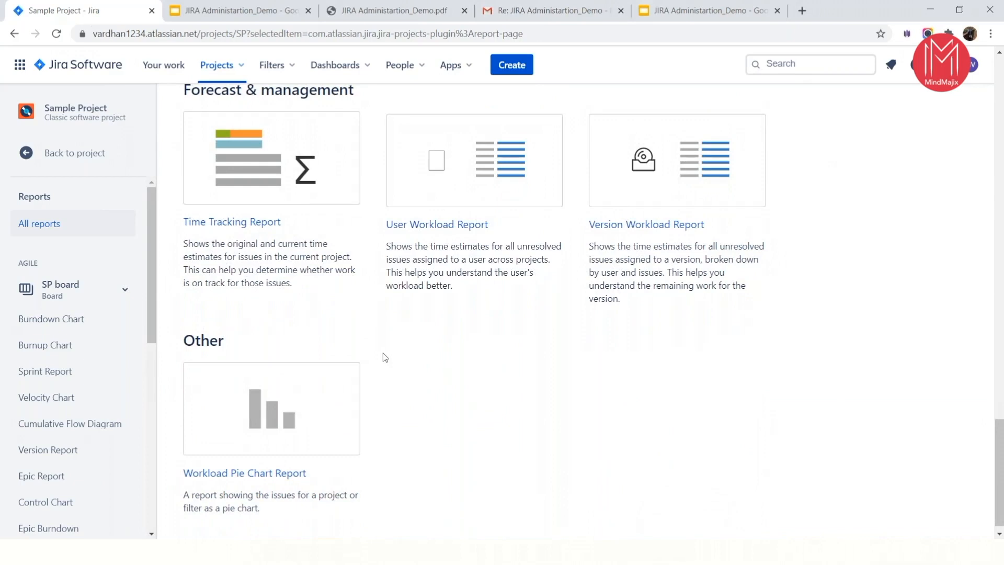
{"action": "scroll", "coordinate": [183, 231], "scroll_direction": "up", "scroll_amount": 1}
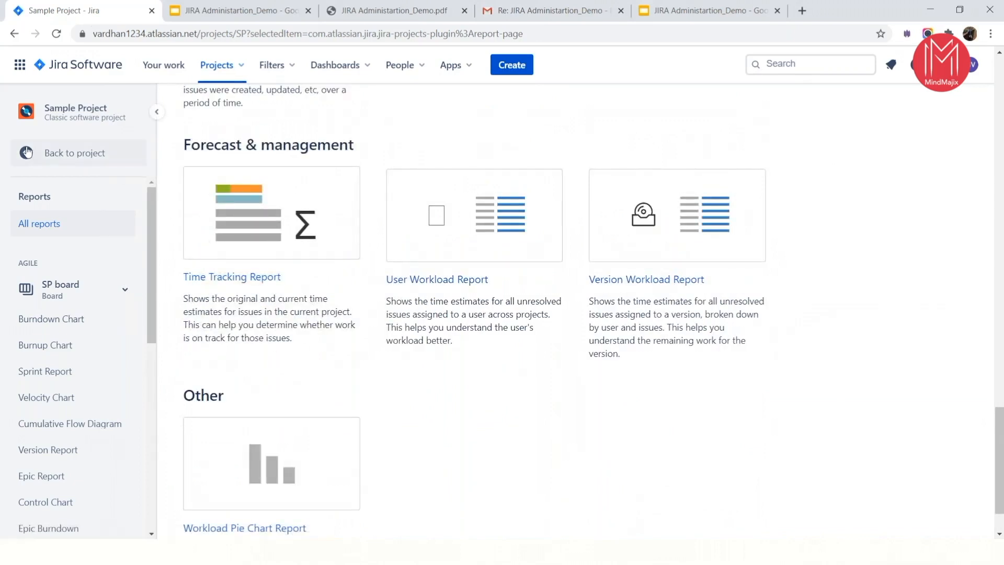
{"action": "scroll", "coordinate": [32, 157], "scroll_direction": "down", "scroll_amount": 1}
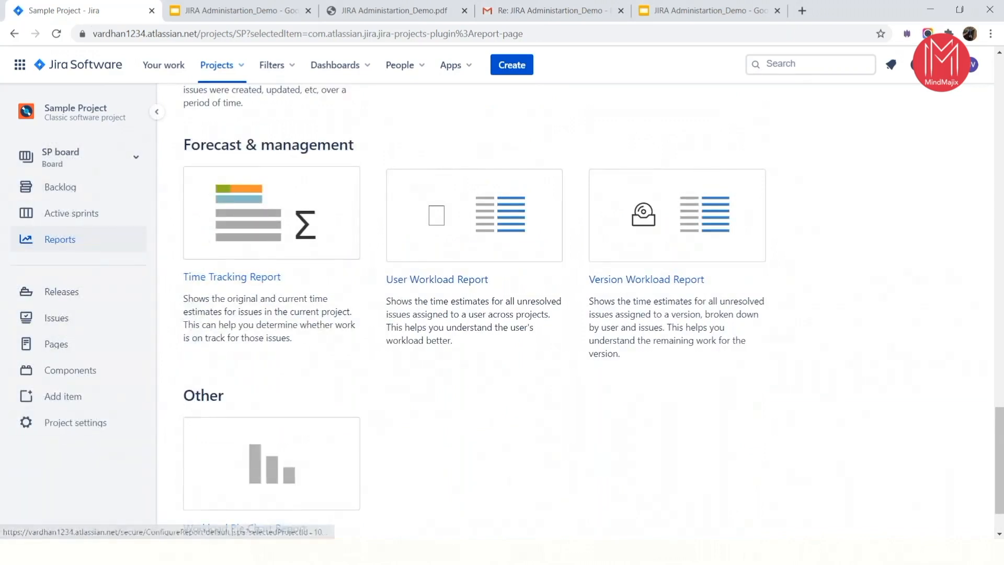
- Open the project settings of Sample Project, and from there the site-wide System settings
{"action": "left_click", "coordinate": [77, 422]}
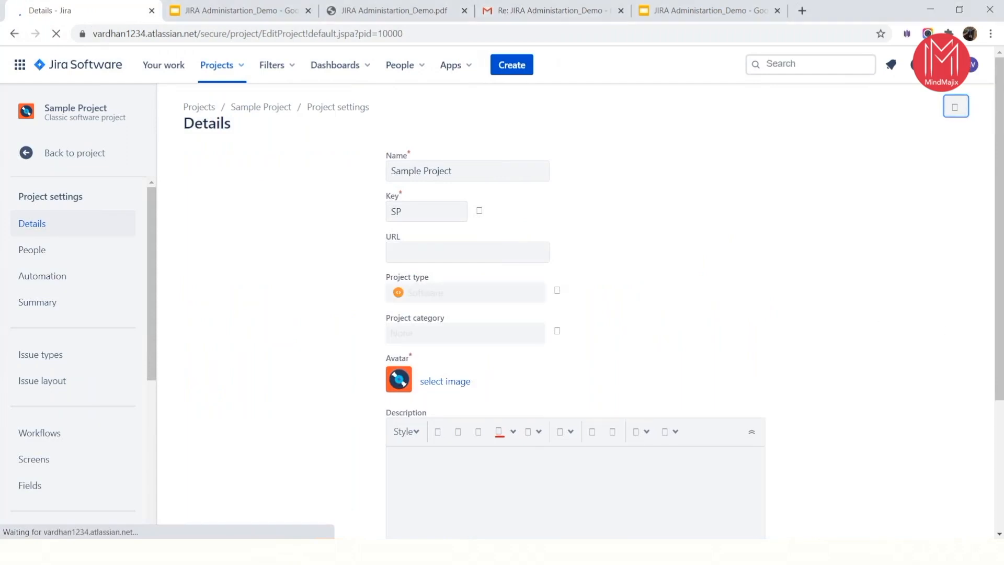
{"action": "left_click", "coordinate": [942, 65]}
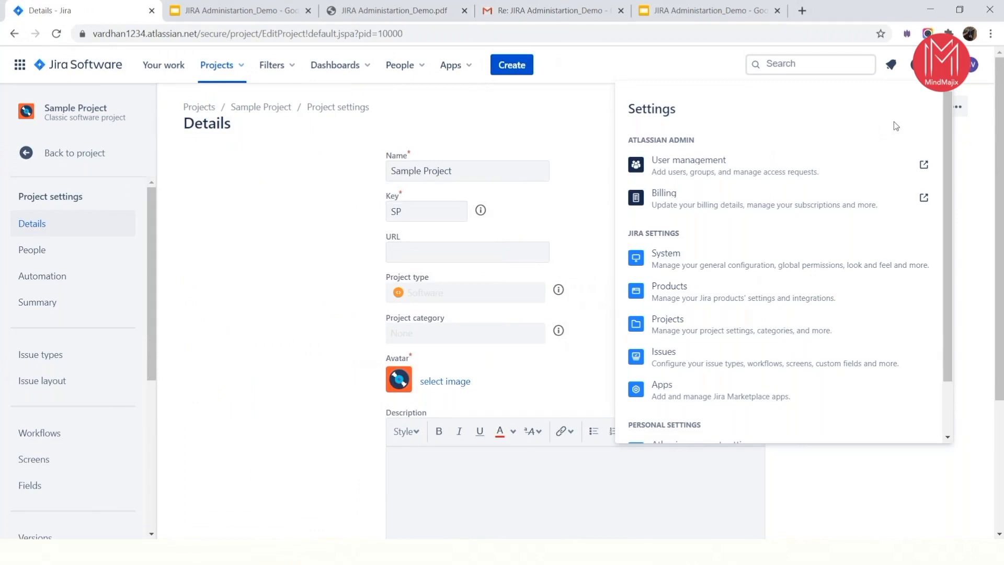
{"action": "left_click", "coordinate": [680, 258]}
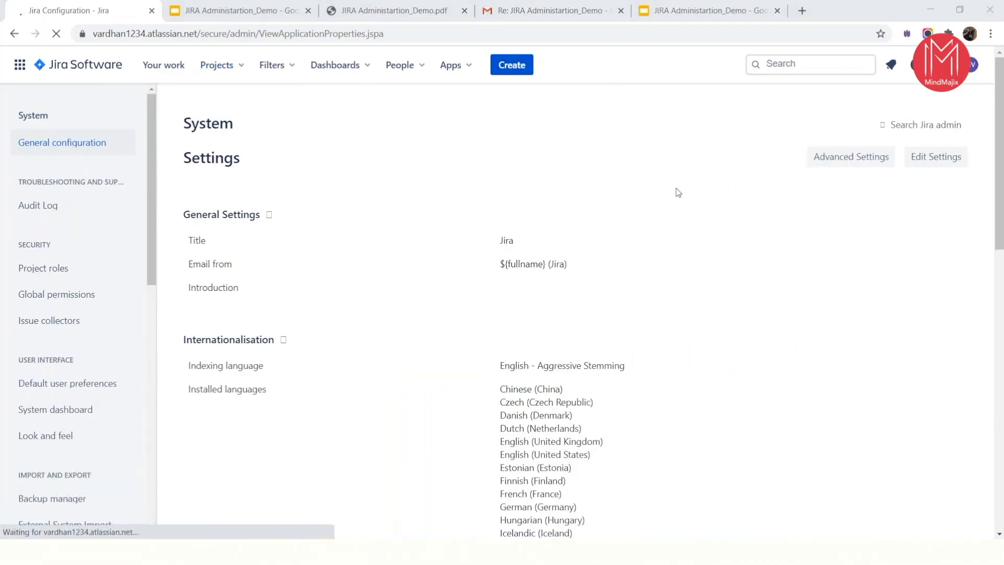
- Review the system administration sections for security, user interface, import and export, mail, admin helper and shared items
{"action": "scroll", "coordinate": [94, 408], "scroll_direction": "down", "scroll_amount": 2}
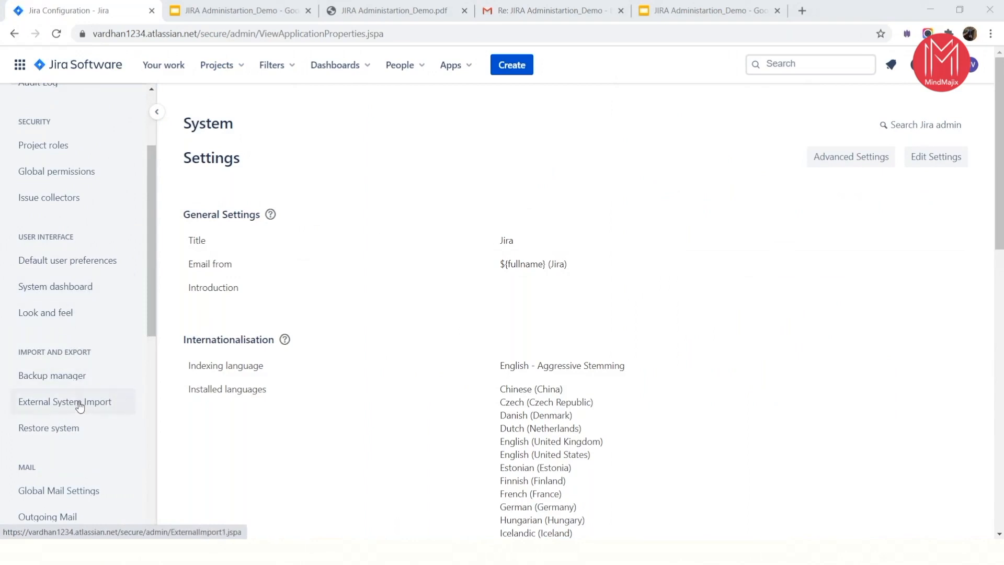
{"action": "scroll", "coordinate": [73, 402], "scroll_direction": "down", "scroll_amount": 2}
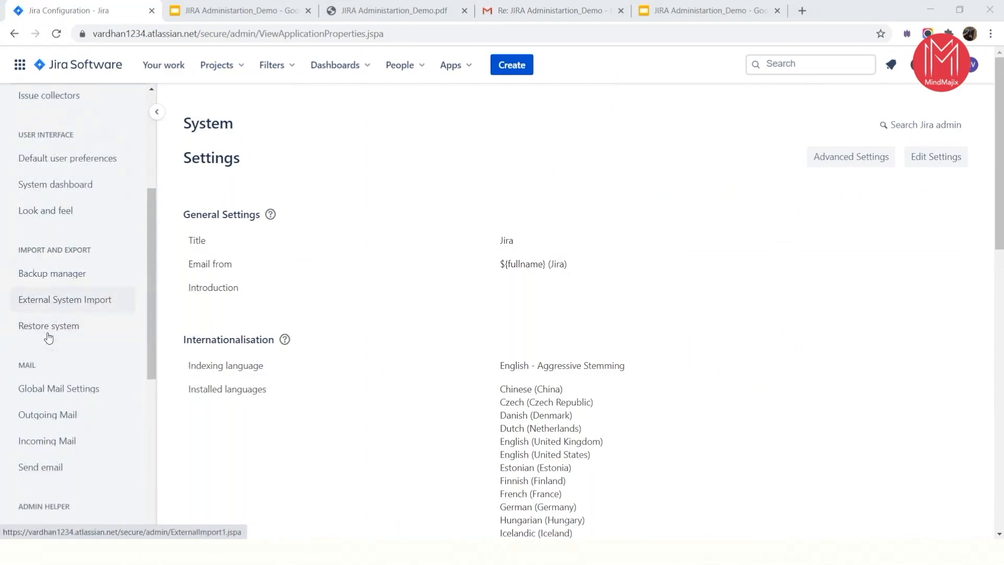
{"action": "scroll", "coordinate": [73, 442], "scroll_direction": "down", "scroll_amount": 2}
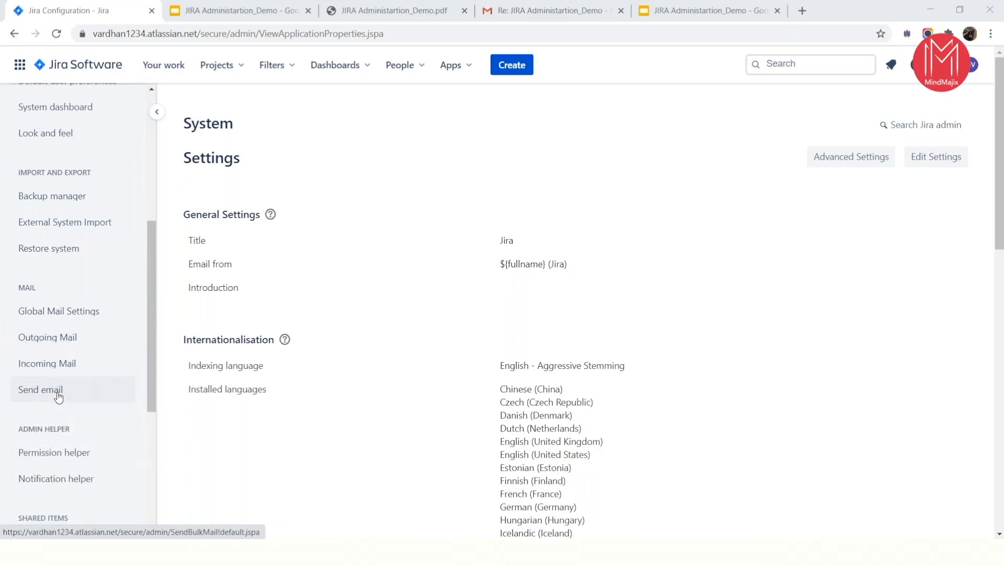
{"action": "scroll", "coordinate": [58, 392], "scroll_direction": "down", "scroll_amount": 2}
{"action": "scroll", "coordinate": [53, 402], "scroll_direction": "down", "scroll_amount": 1}
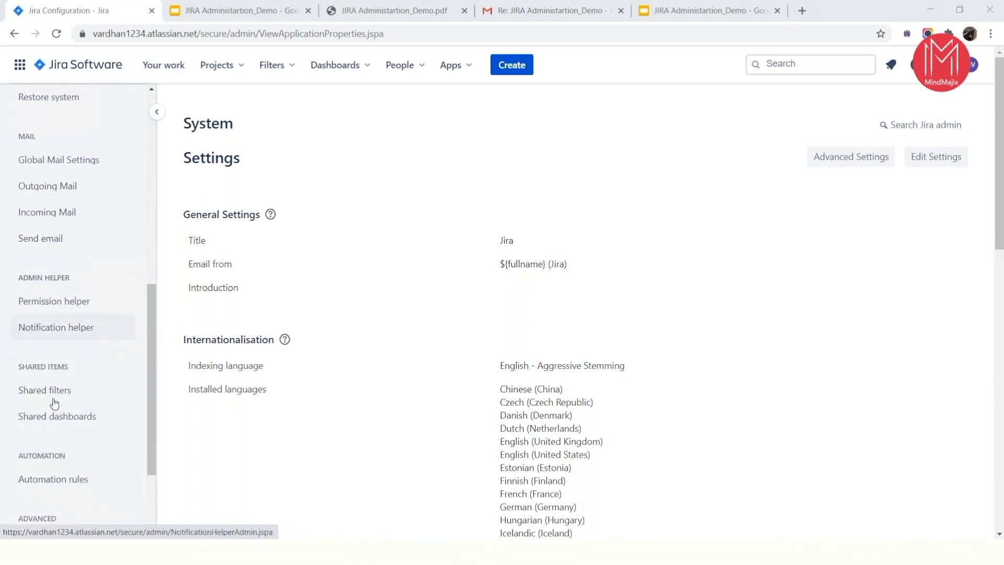
- Open the site-wide Issues settings from the System settings and view the issue types and workflows
{"action": "scroll", "coordinate": [74, 423], "scroll_direction": "down", "scroll_amount": 1}
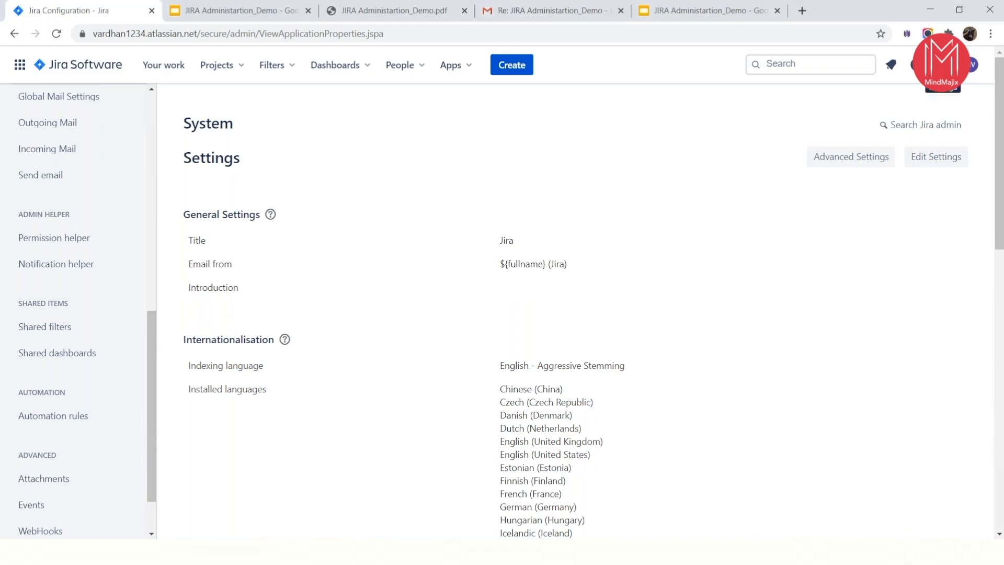
{"action": "left_click", "coordinate": [941, 64]}
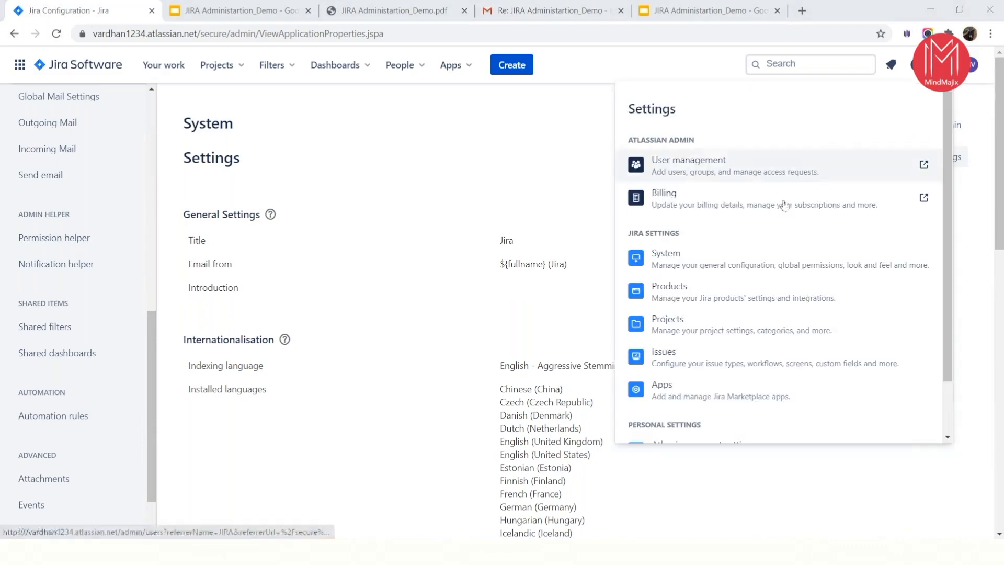
{"action": "left_click", "coordinate": [670, 354]}
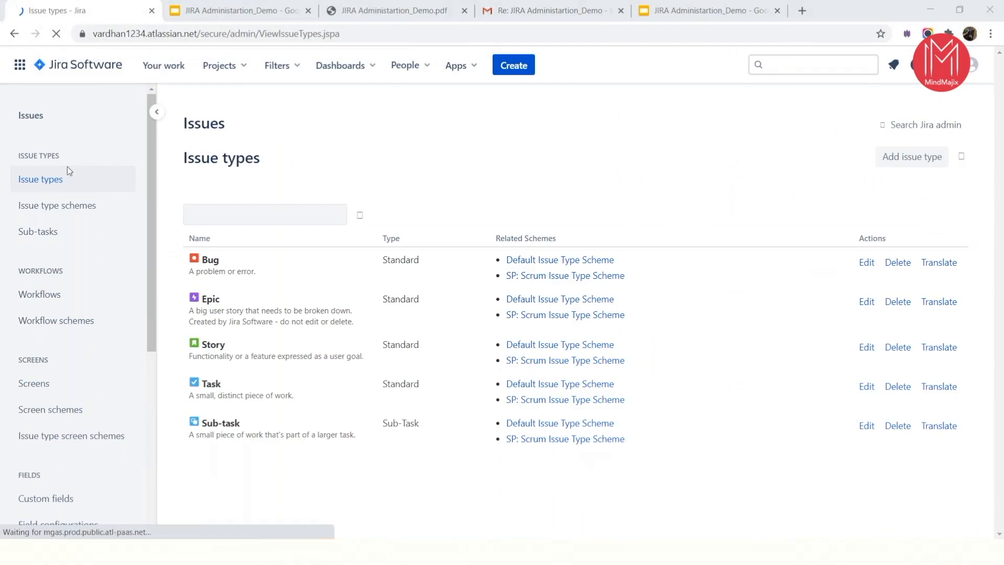
{"action": "left_click", "coordinate": [55, 306]}
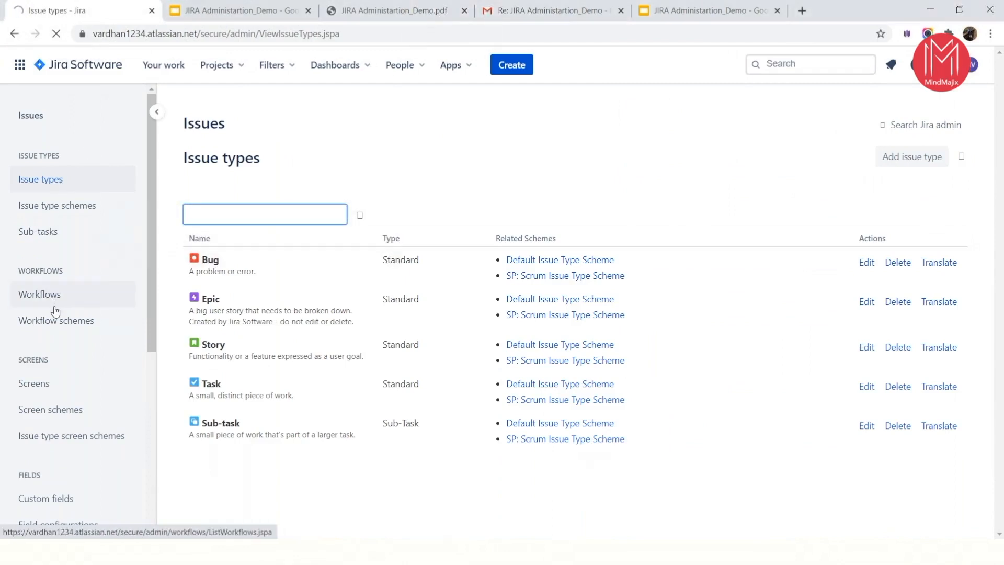
{"action": "scroll", "coordinate": [72, 392], "scroll_direction": "down", "scroll_amount": 1}
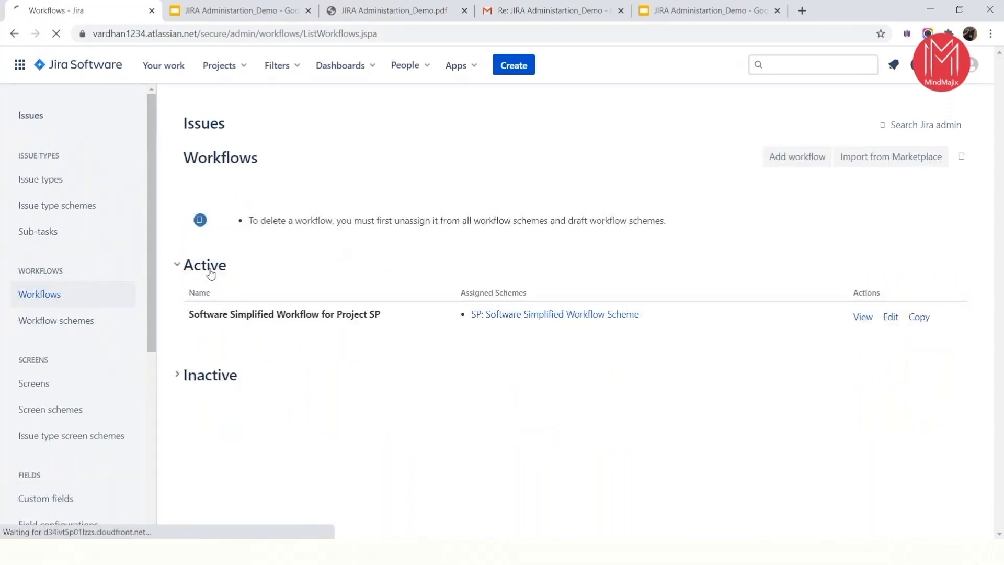
- View the Screens page and review the remaining Issues administration sections for fields, issue features and issue attributes
{"action": "left_click", "coordinate": [58, 384]}
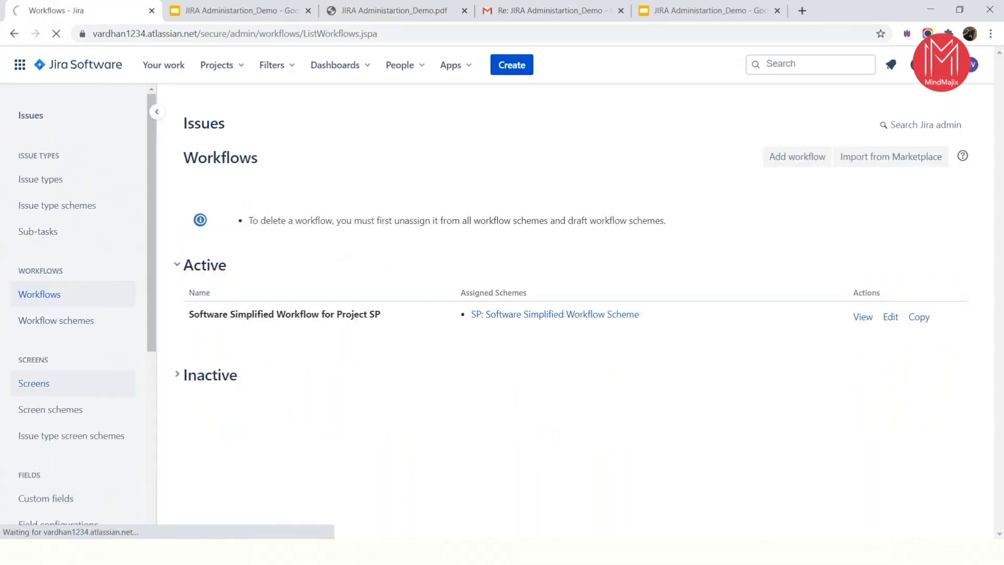
{"action": "scroll", "coordinate": [42, 450], "scroll_direction": "down", "scroll_amount": 4}
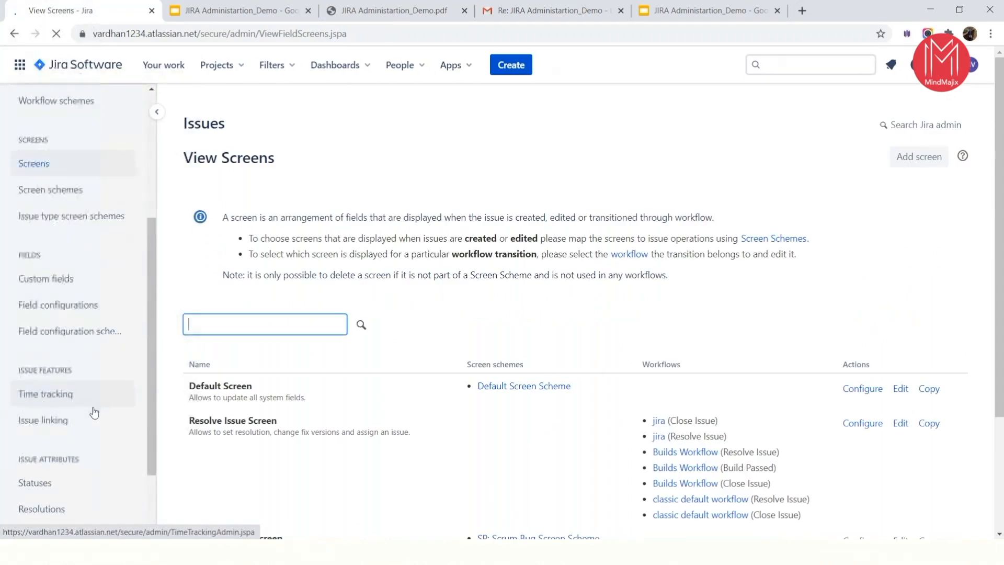
{"action": "scroll", "coordinate": [87, 341], "scroll_direction": "down", "scroll_amount": 2}
{"action": "scroll", "coordinate": [88, 376], "scroll_direction": "down", "scroll_amount": 1}
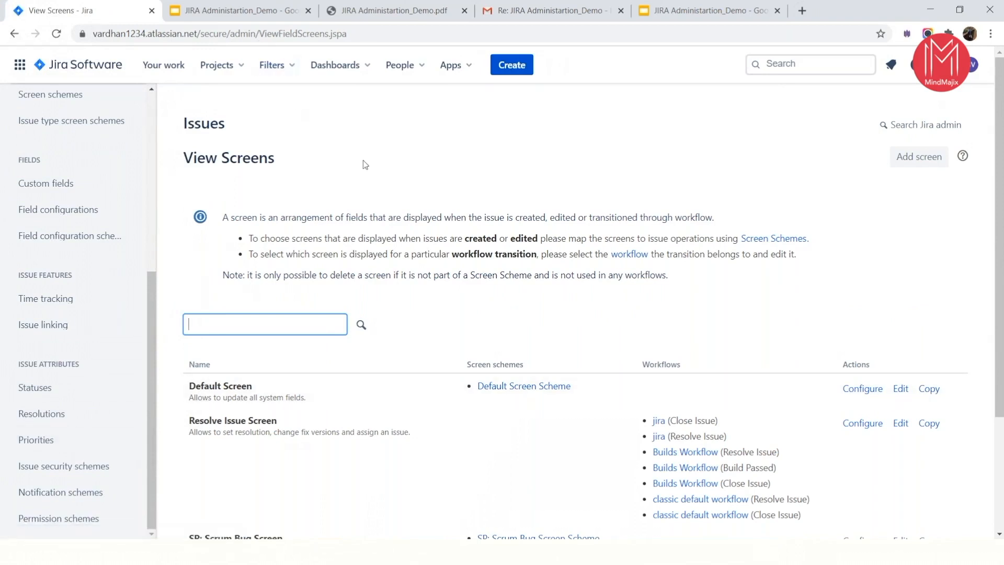
- Switch to the JIRA administration demo slideshow in Google Slides and advance past the demonstration projects to the Lab Setup slide
{"action": "left_click", "coordinate": [232, 11]}
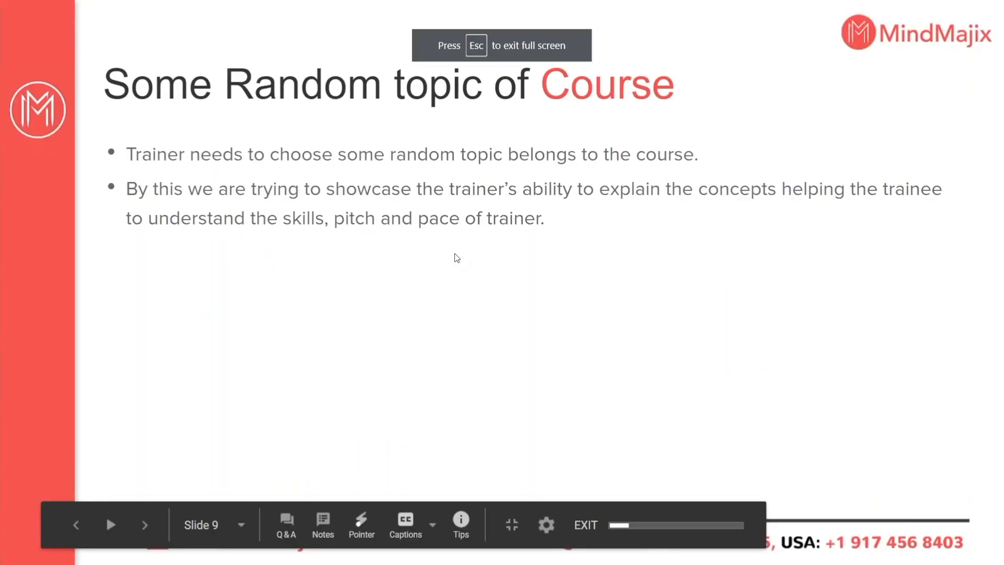
{"action": "key", "text": "Right"}
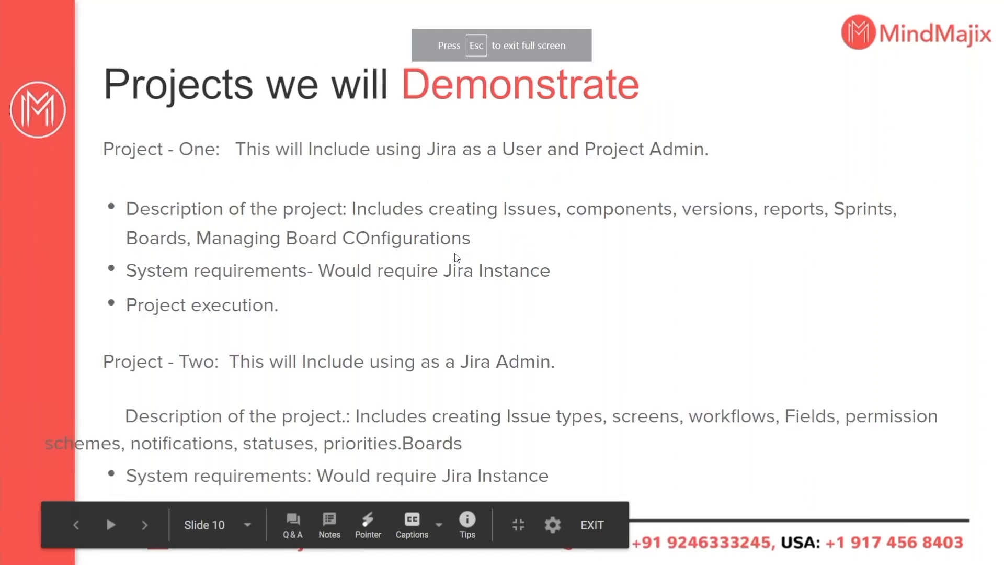
{"action": "key", "text": "Right"}
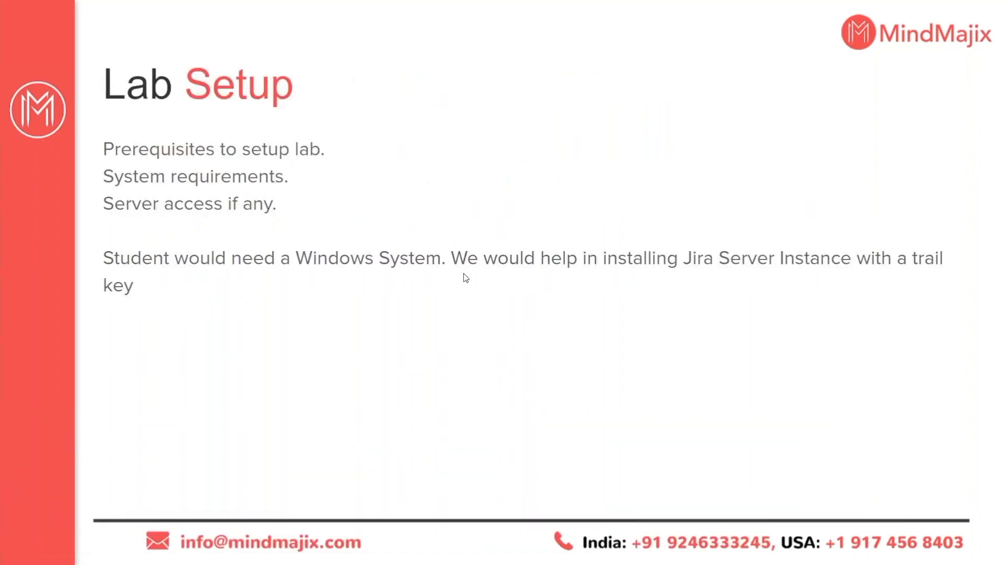